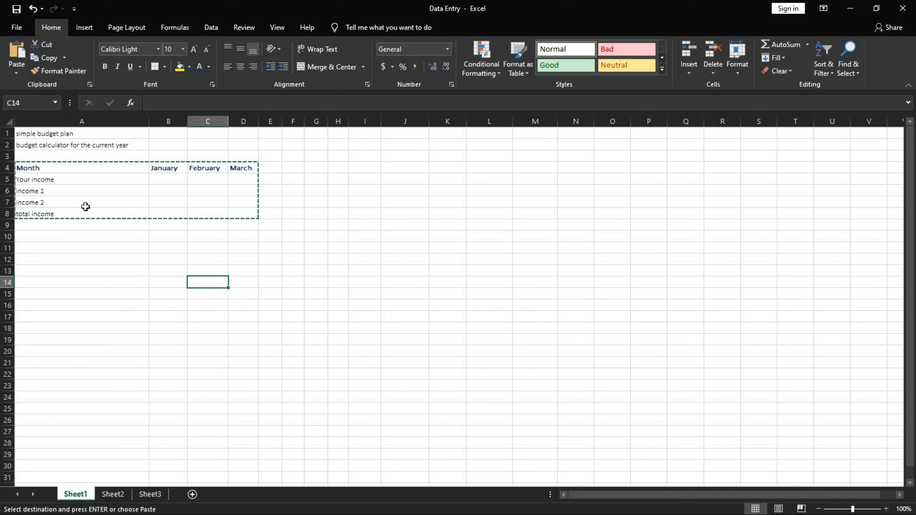
# Step: Paste the copied budget table at cell I4, and undo the paste
pyautogui.click(363, 169)
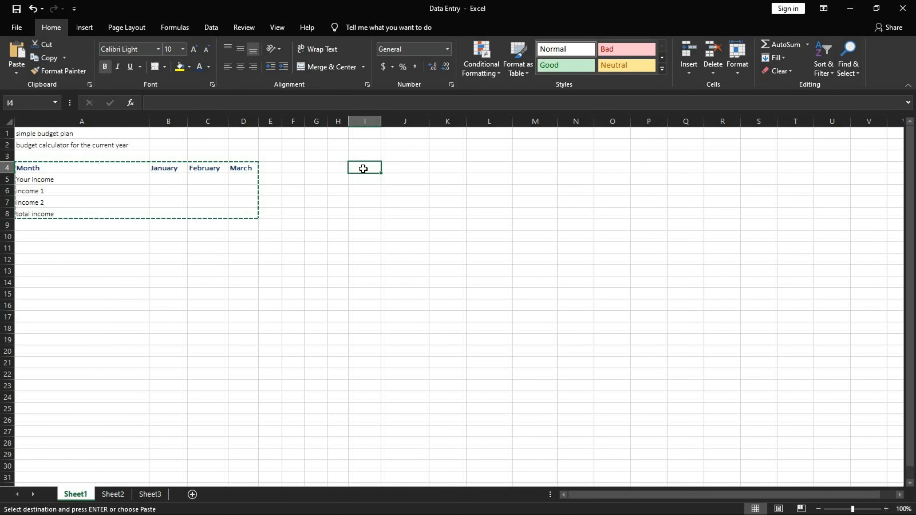
pyautogui.write('Month\tJanuary\tFebruary\tMarch Your income\t\t\t income 1\t\t\t income 2\t\t\t total income')
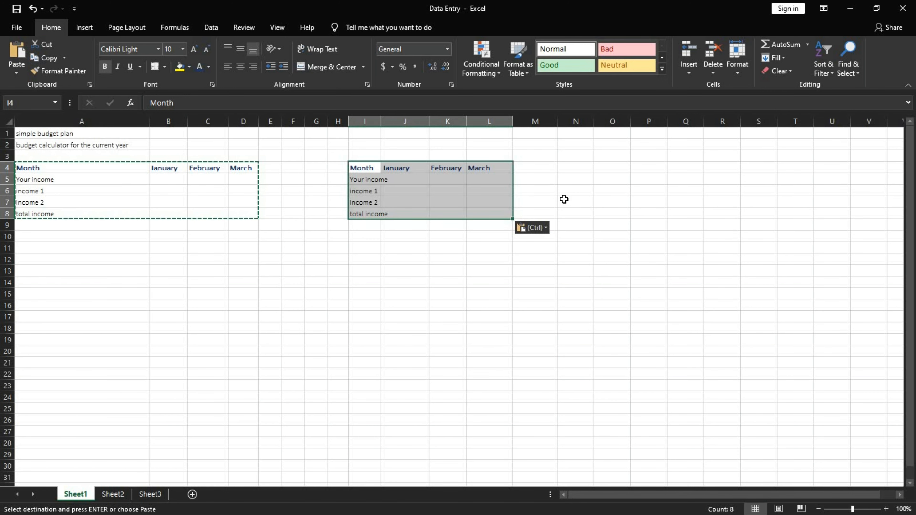
pyautogui.hotkey('ctrl', 'z')
pyautogui.click(378, 271)
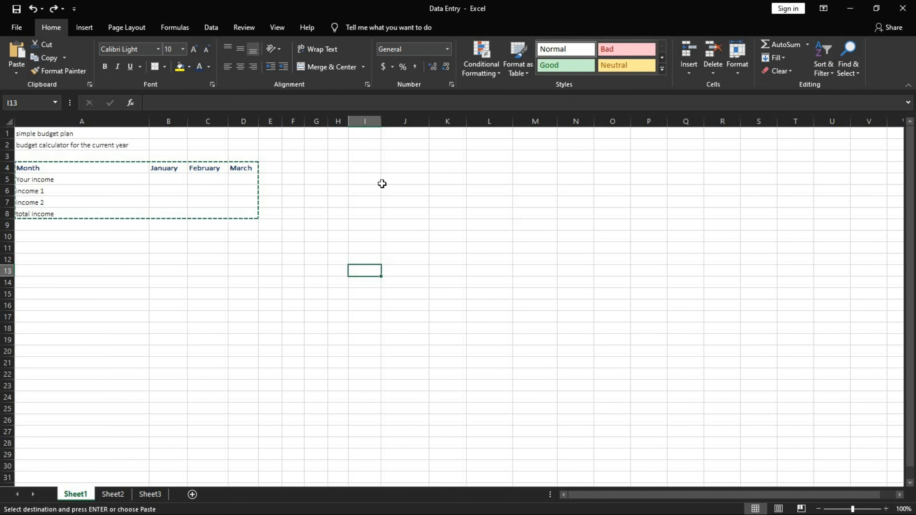
# Step: Examine the paste options for the copied budget table with cells I4 and I12 as destinations
pyautogui.click(370, 169)
pyautogui.click(14, 74)
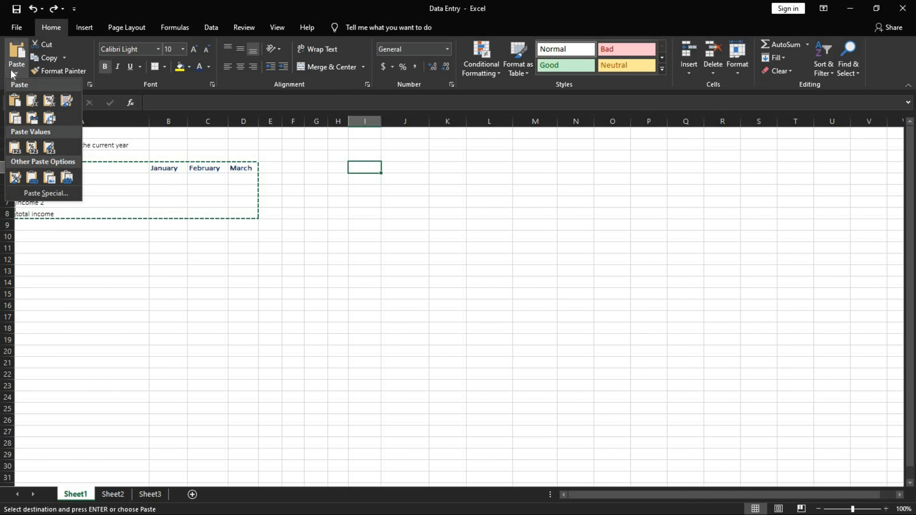
pyautogui.click(55, 26)
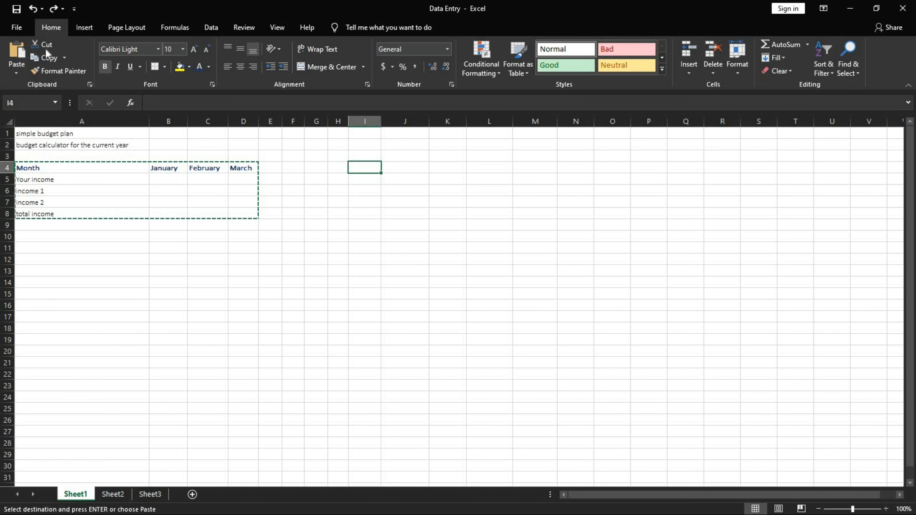
pyautogui.click(18, 72)
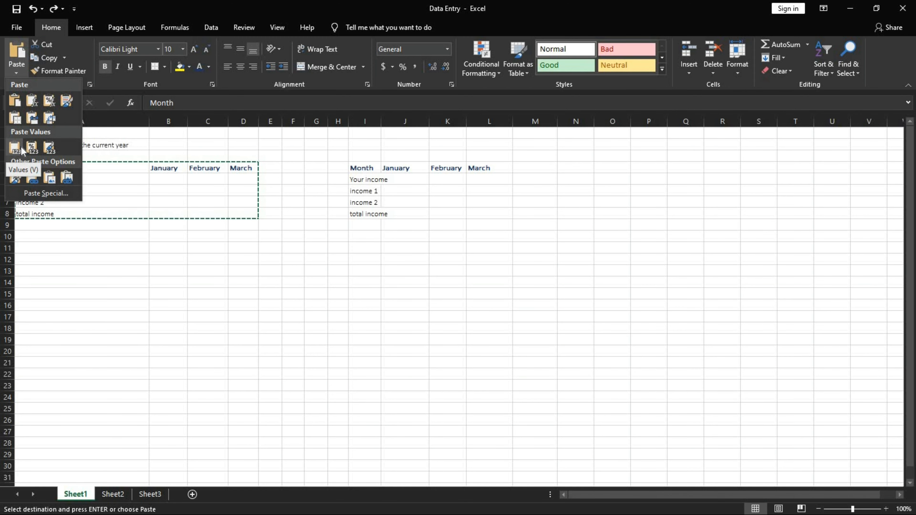
pyautogui.press('Escape')
pyautogui.click(370, 260)
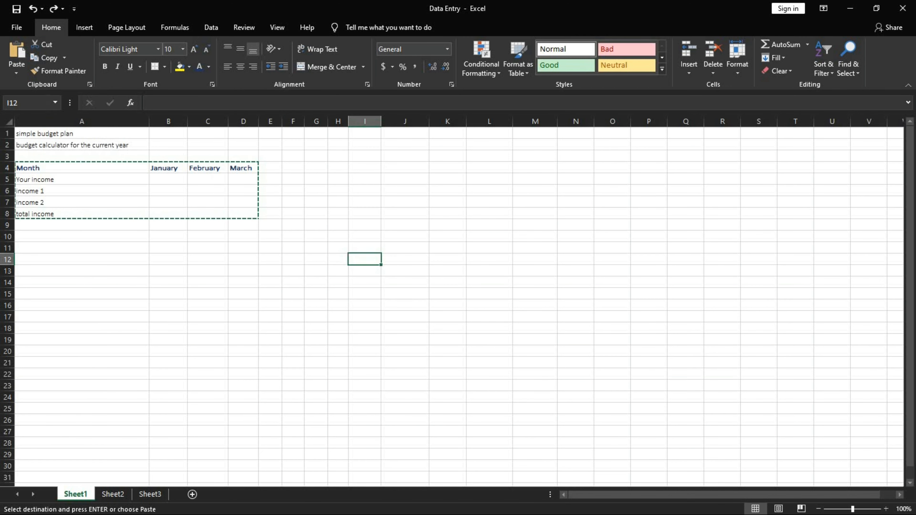
pyautogui.click(16, 72)
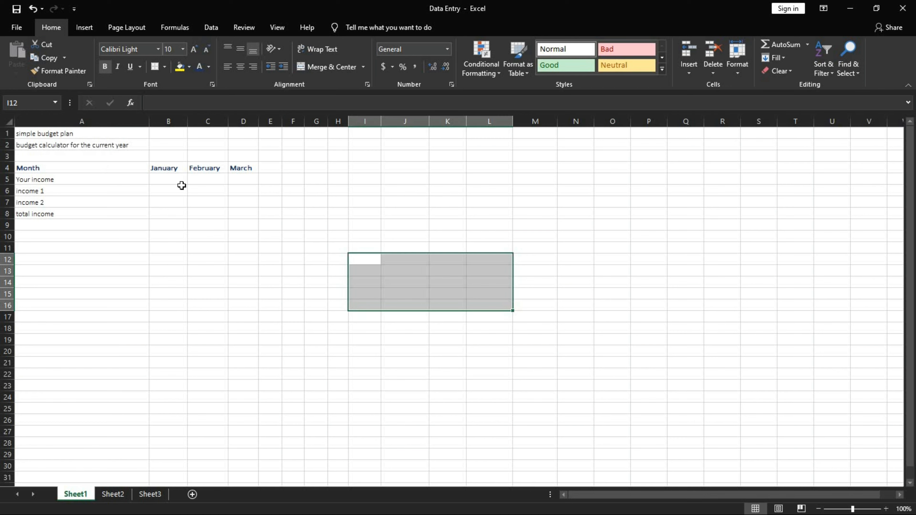
# Step: Move the budget table from A4:D8 to G4:J8 and autofit the widths of columns G to J
pyautogui.moveTo(115, 169); pyautogui.dragTo(245, 216)
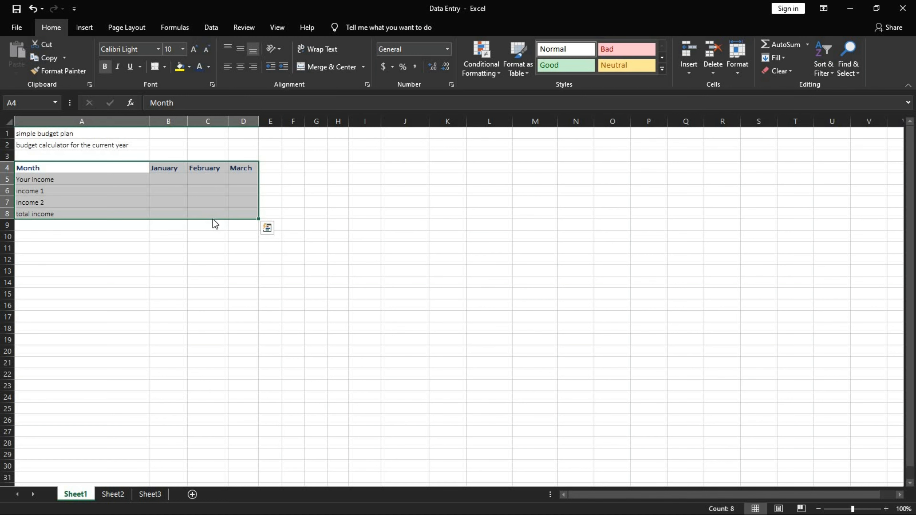
pyautogui.moveTo(212, 219); pyautogui.dragTo(377, 218)
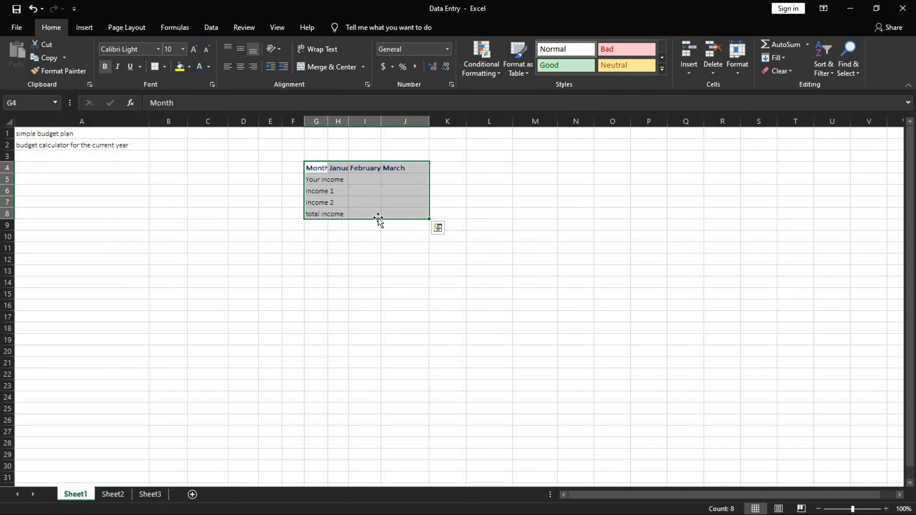
pyautogui.moveTo(316, 122); pyautogui.dragTo(400, 116)
pyautogui.doubleClick(428, 120)
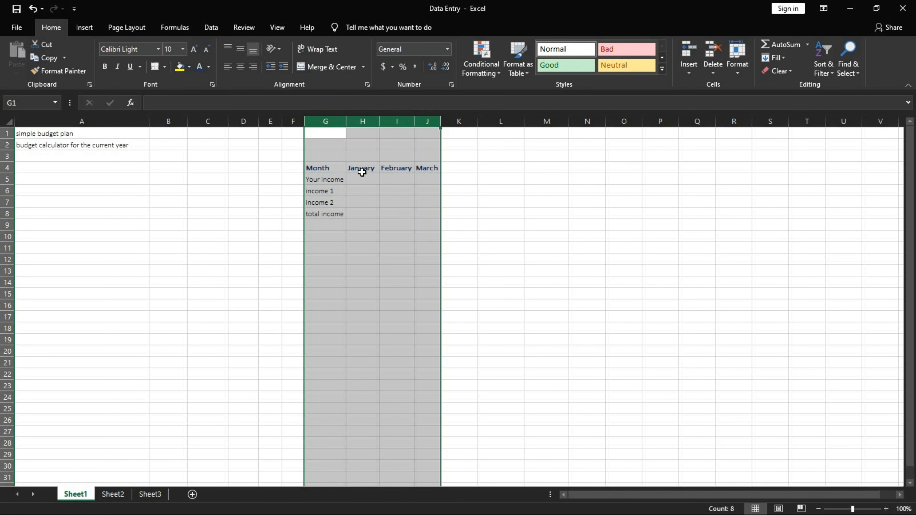
# Step: Undo the column autofit and the move of the budget table
pyautogui.hotkey('ctrl', 'z')
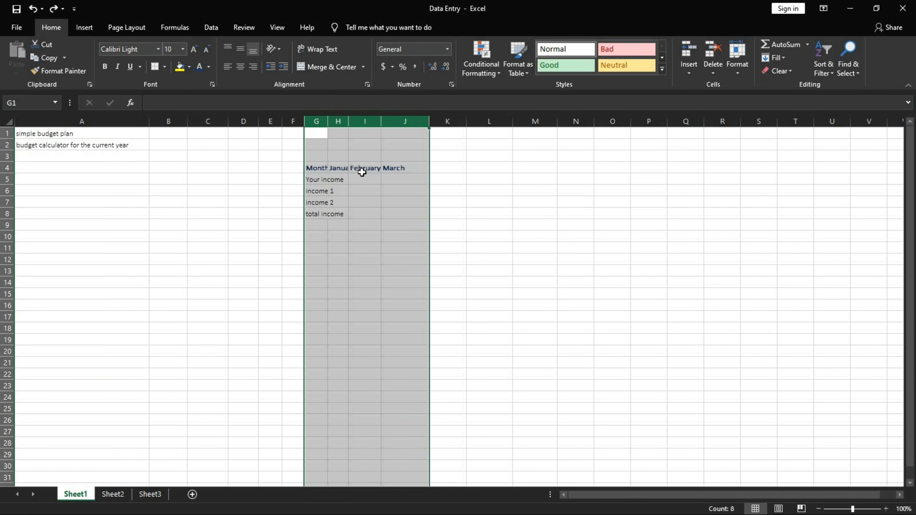
pyautogui.hotkey('ctrl', 'z')
pyautogui.click(293, 293)
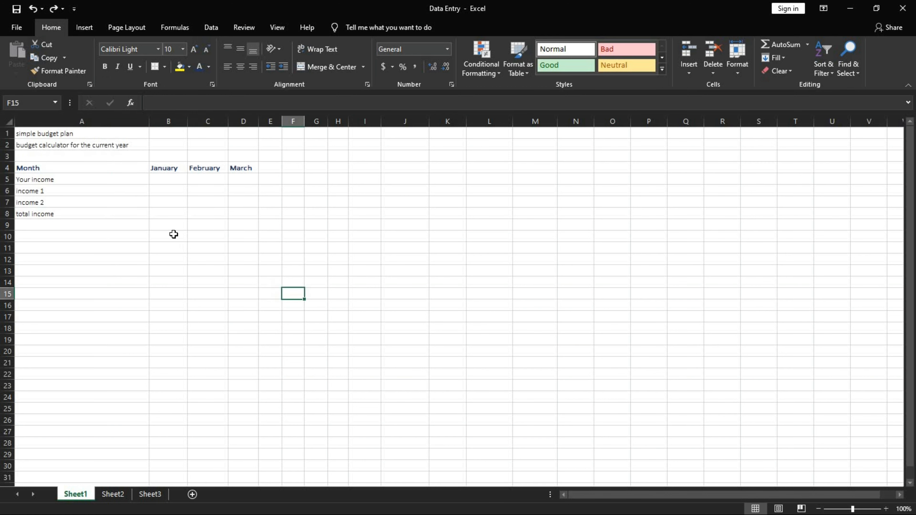
# Step: Duplicate the budget table in A4:D8 to J4:M8 on the same sheet
pyautogui.moveTo(111, 168); pyautogui.dragTo(237, 215)
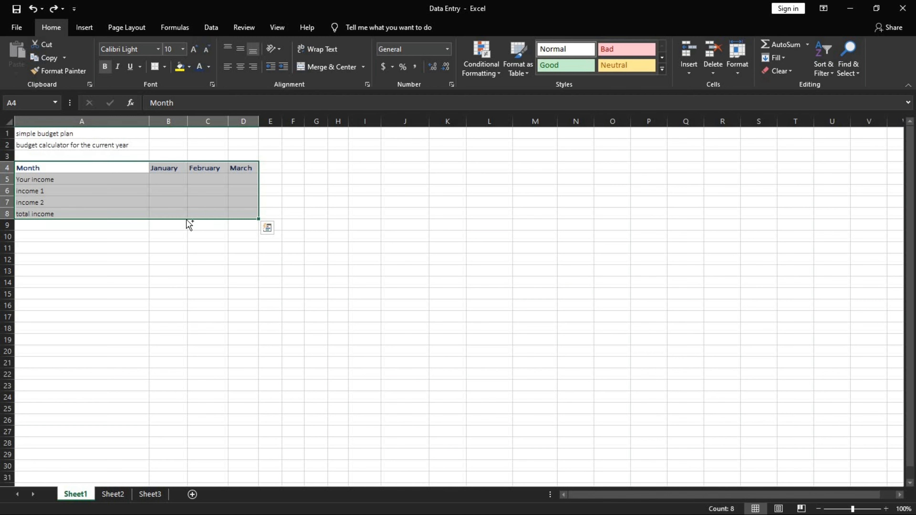
pyautogui.moveTo(187, 221); pyautogui.dragTo(462, 216)
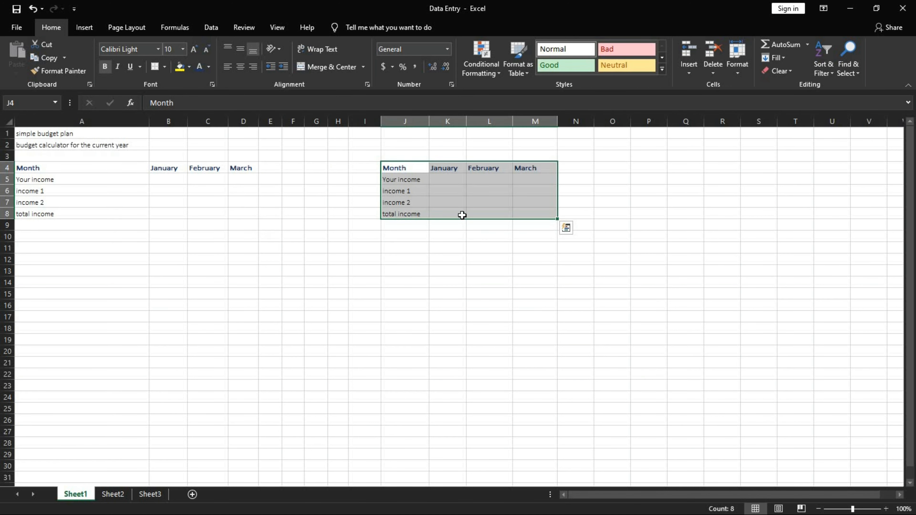
pyautogui.hotkey('ctrl', 'q')
pyautogui.click(442, 237)
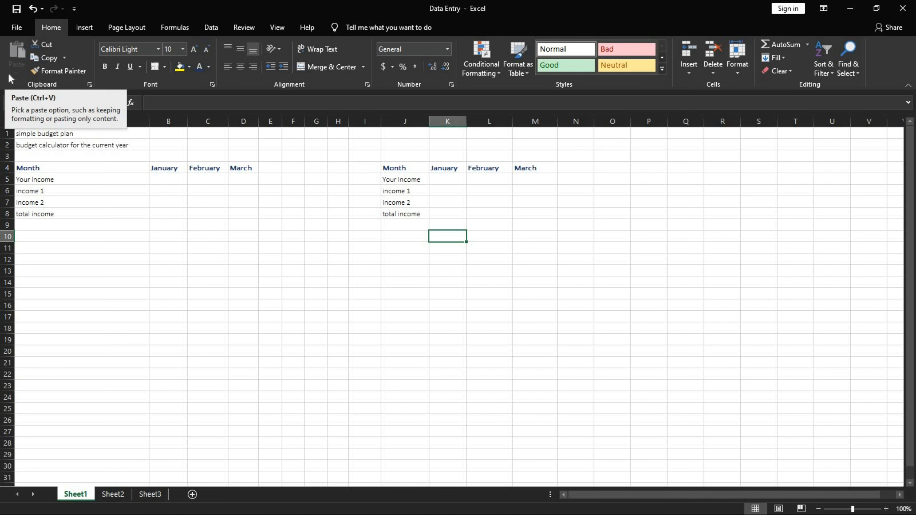
# Step: Move both budget tables down one row to row 5 and duplicate them together into A13:M17
pyautogui.moveTo(82, 168); pyautogui.dragTo(535, 214)
pyautogui.moveTo(374, 219); pyautogui.dragTo(368, 317)
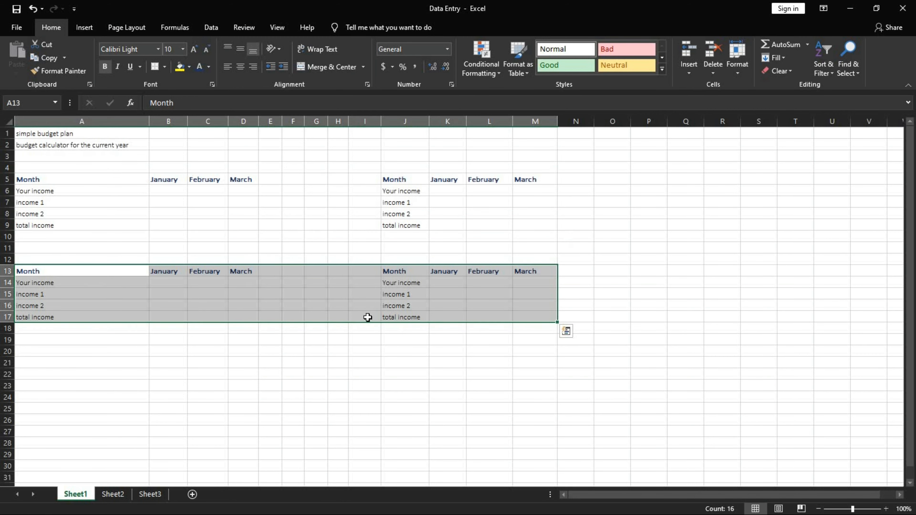
pyautogui.click(566, 331)
pyautogui.click(677, 271)
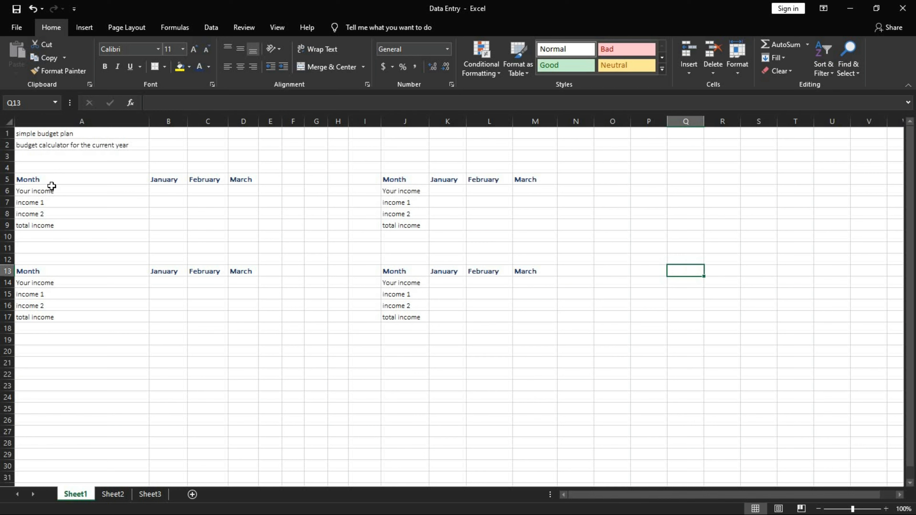
# Step: Duplicate the block of four budget tables in A5:M17 to A20:M32 and zoom the sheet out to 95%
pyautogui.moveTo(51, 184); pyautogui.dragTo(244, 229)
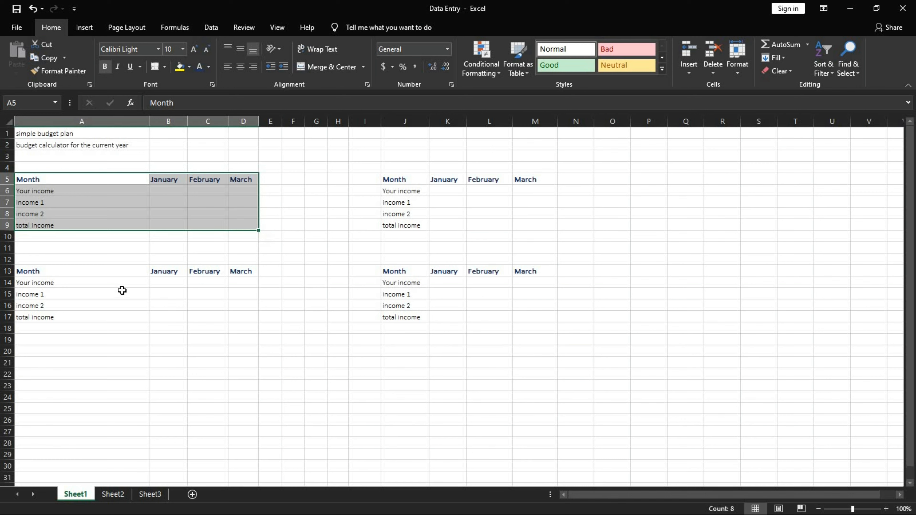
pyautogui.moveTo(60, 179); pyautogui.dragTo(529, 321)
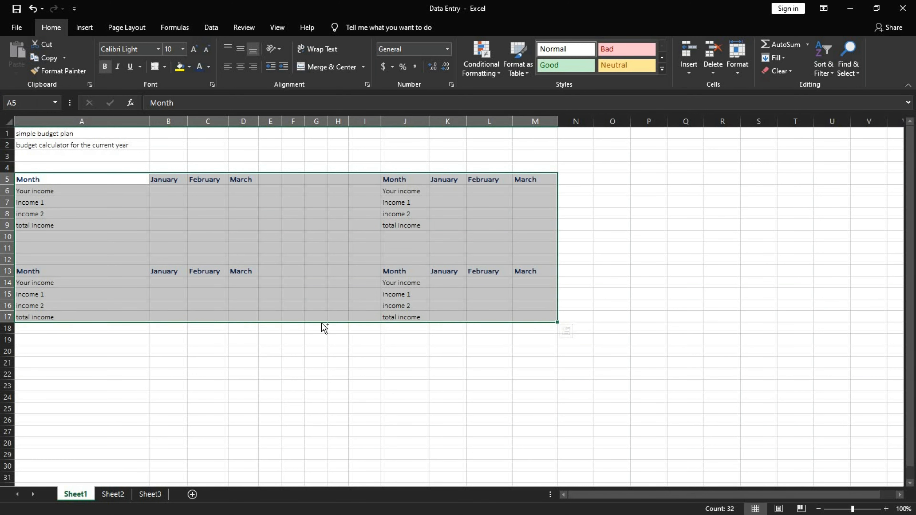
pyautogui.moveTo(321, 325); pyautogui.dragTo(310, 440)
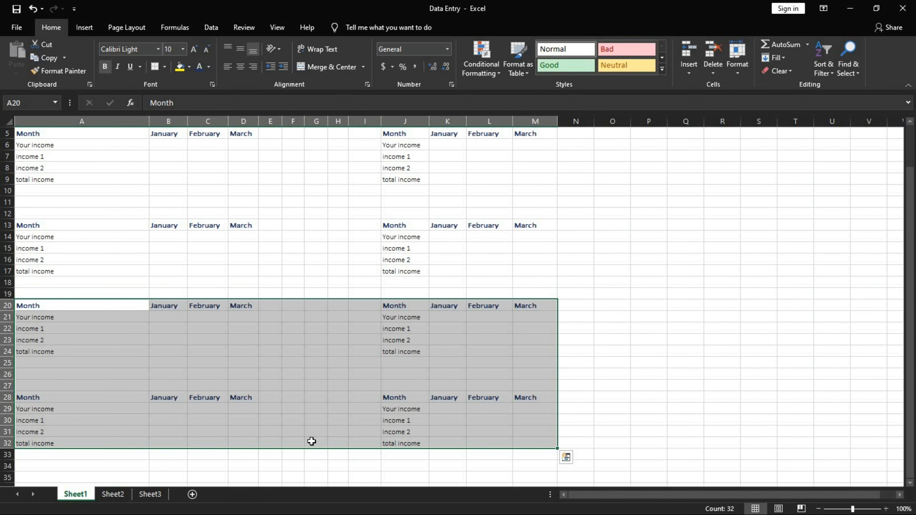
pyautogui.scroll(2, 441, 366)
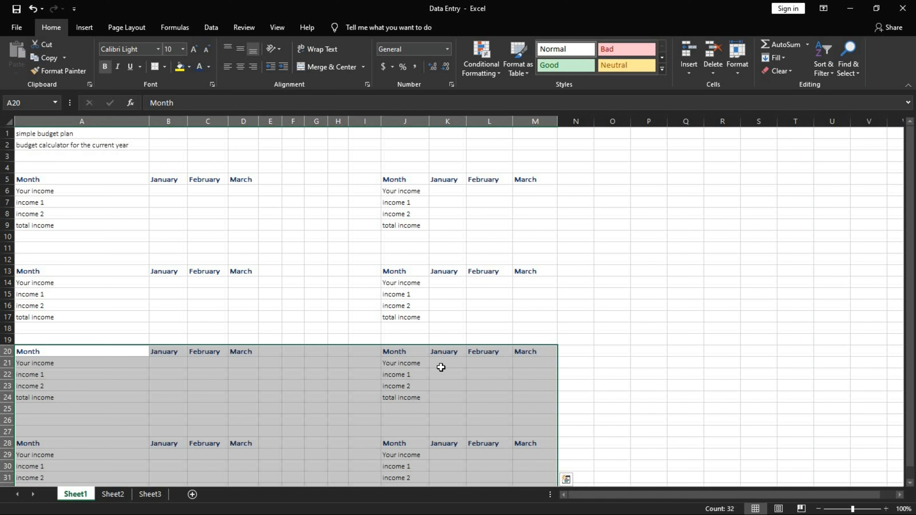
pyautogui.click(839, 509)
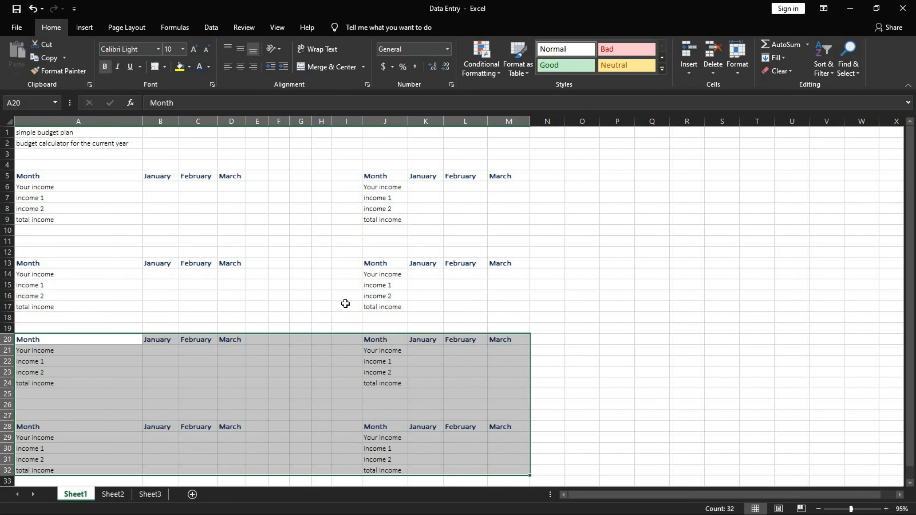
# Step: Clear the duplicated budget tables from A20:M32, J5:M17 and A13:D18, keeping only the original table
pyautogui.press('Delete')
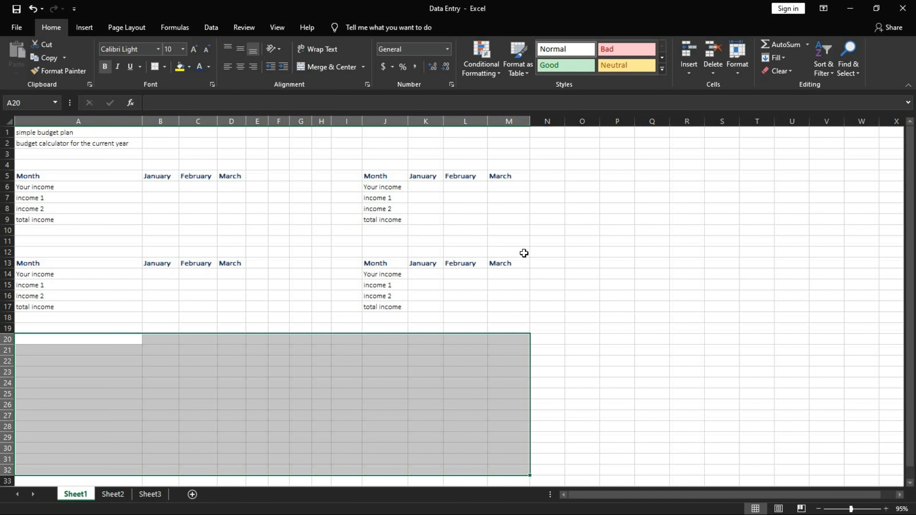
pyautogui.moveTo(507, 306); pyautogui.dragTo(393, 180)
pyautogui.press('Delete')
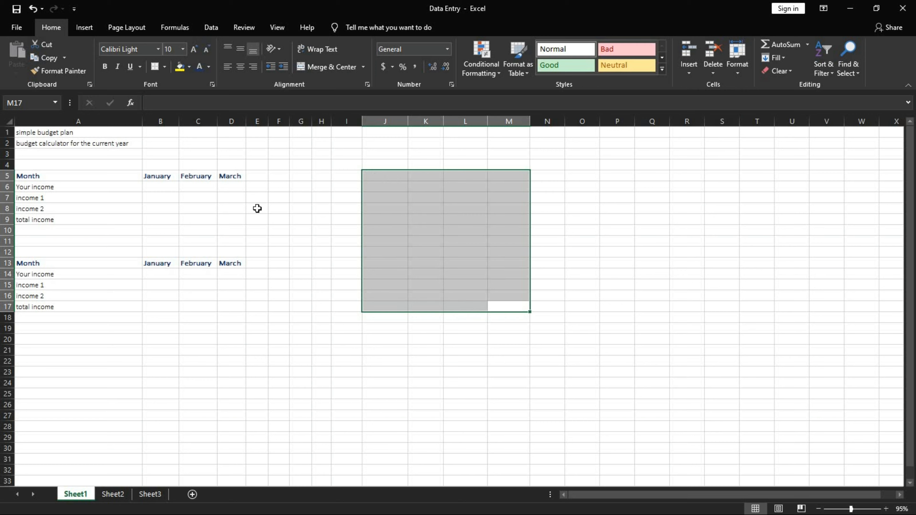
pyautogui.moveTo(108, 266); pyautogui.dragTo(236, 315)
pyautogui.press('Delete')
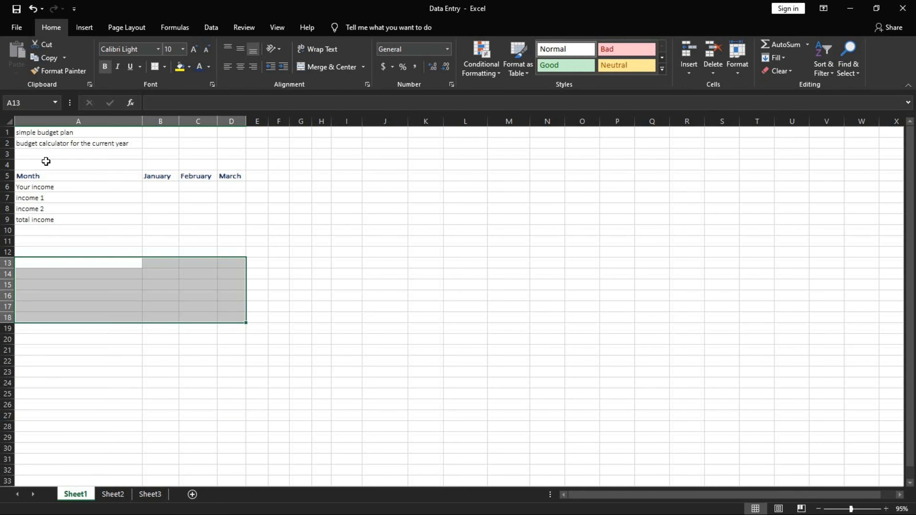
# Step: Link cell A5 on Sheet2 to the Month header on Sheet1 with the formula =Sheet1!A5
pyautogui.click(45, 176)
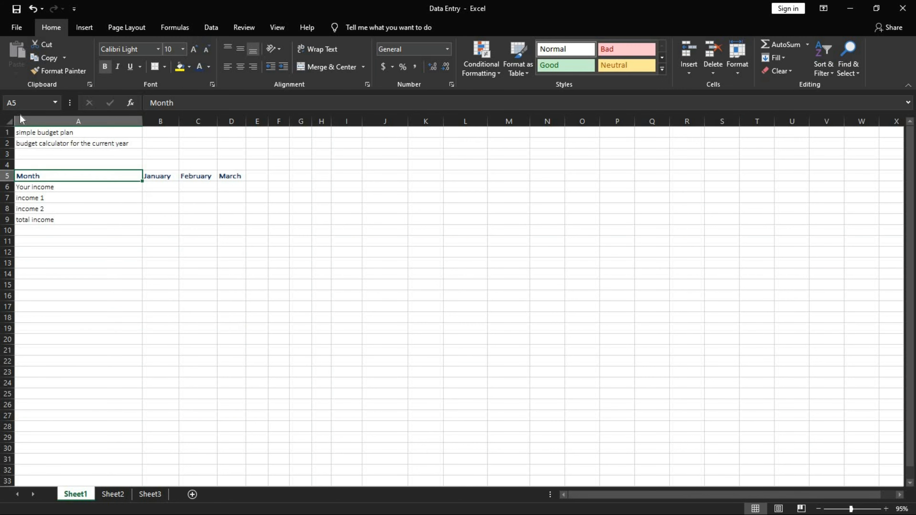
pyautogui.click(120, 499)
pyautogui.click(36, 182)
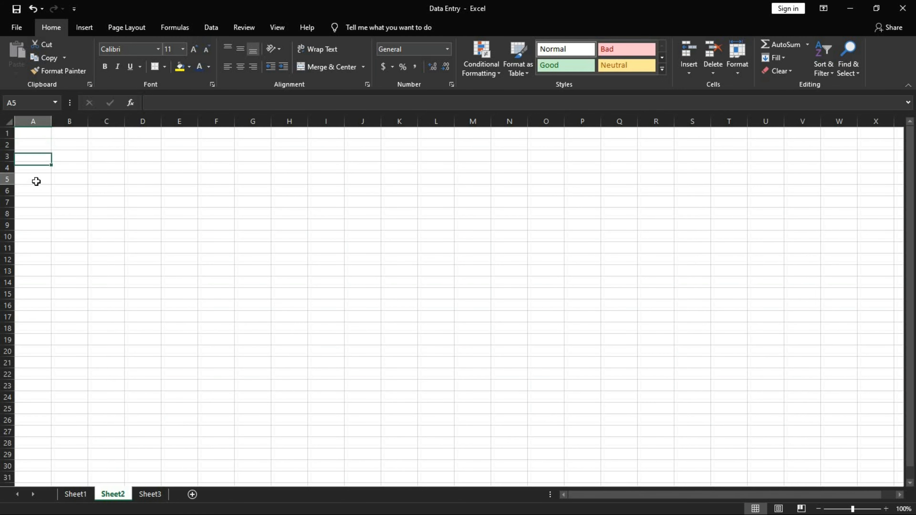
pyautogui.write('=')
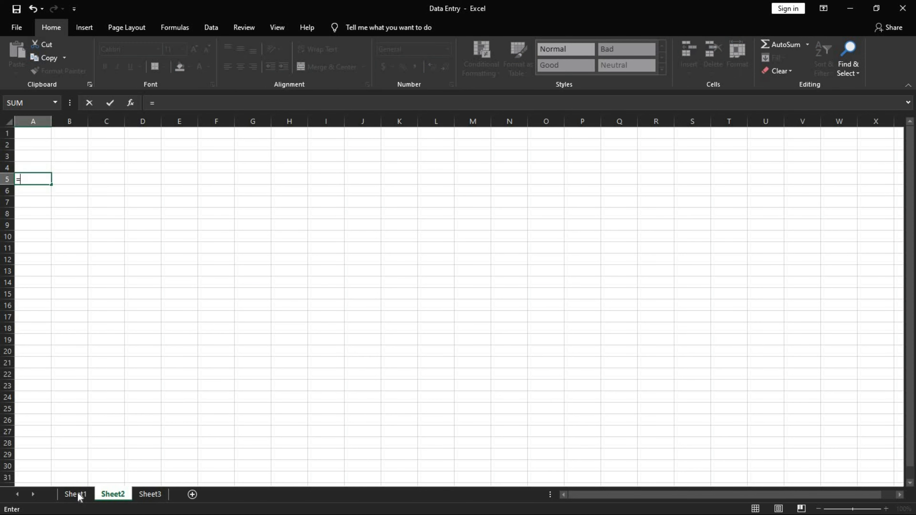
pyautogui.click(78, 496)
pyautogui.click(51, 175)
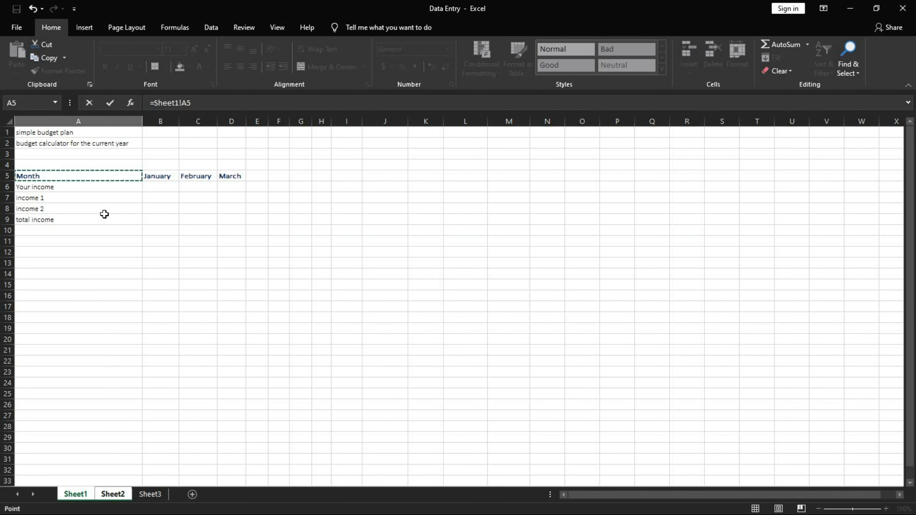
pyautogui.press('Return')
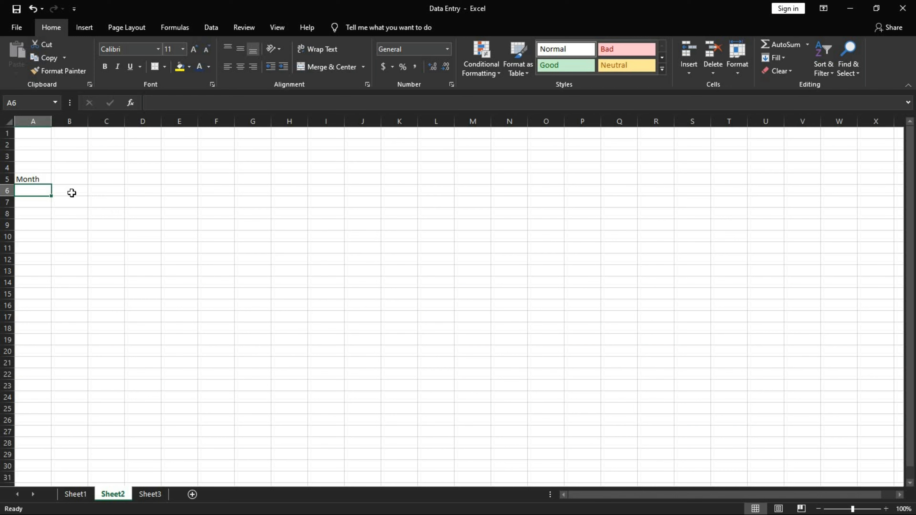
# Step: Fill the link formula from A5 across row 5 of Sheet2 and clear the surplus cells E5:F5
pyautogui.click(44, 180)
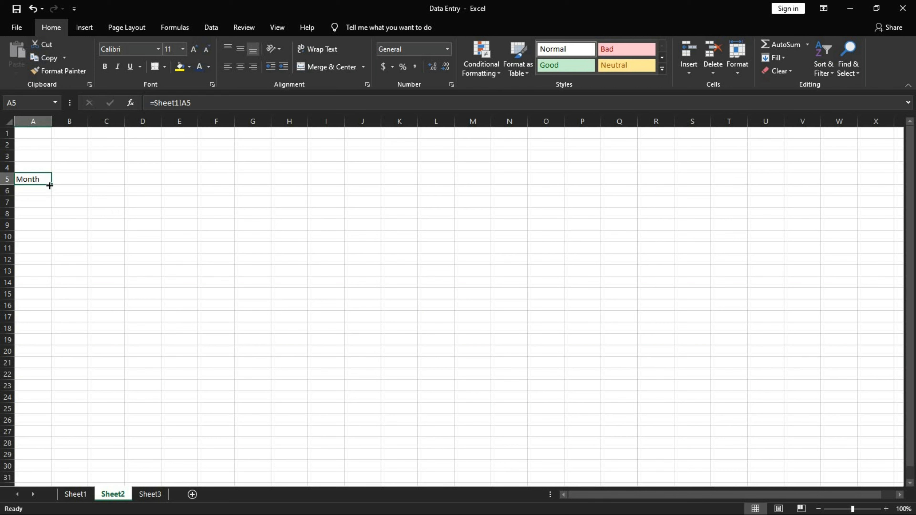
pyautogui.moveTo(50, 185); pyautogui.dragTo(228, 288)
pyautogui.moveTo(186, 178)
pyautogui.mouseDown()
pyautogui.moveTo(214, 182)
pyautogui.moveTo(180, 180)
pyautogui.mouseUp()
pyautogui.press('Home')
pyautogui.press('Delete')
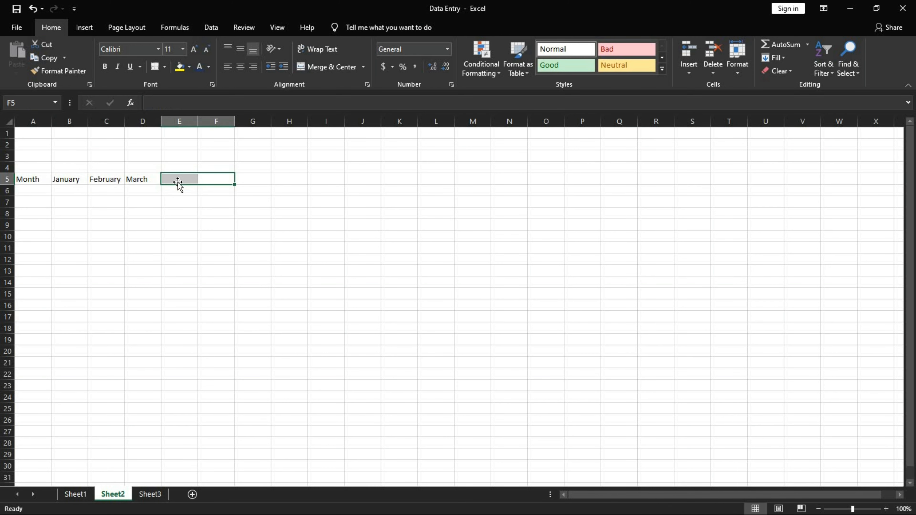
# Step: Fill the linked cells A5:D5 down to row 10 and autofit the widths of columns A to D
pyautogui.moveTo(32, 179); pyautogui.dragTo(159, 244)
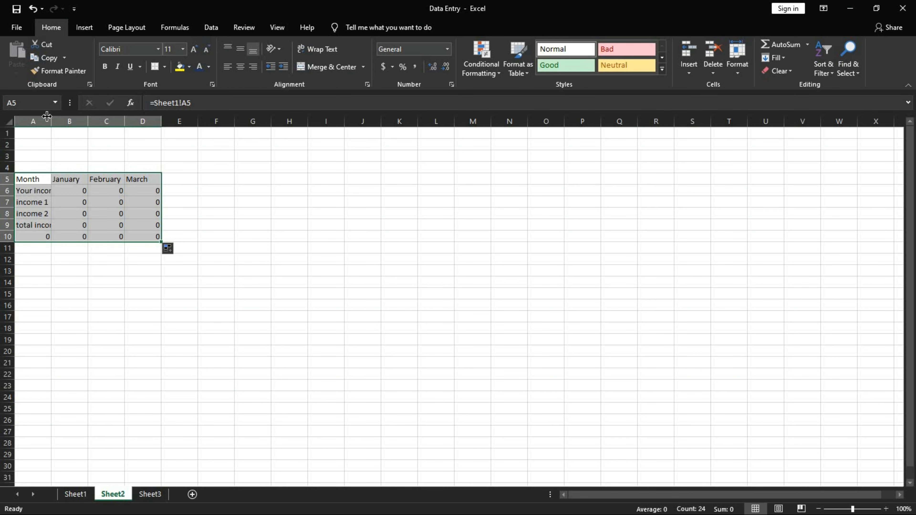
pyautogui.moveTo(41, 121); pyautogui.dragTo(160, 122)
pyautogui.doubleClick(160, 122)
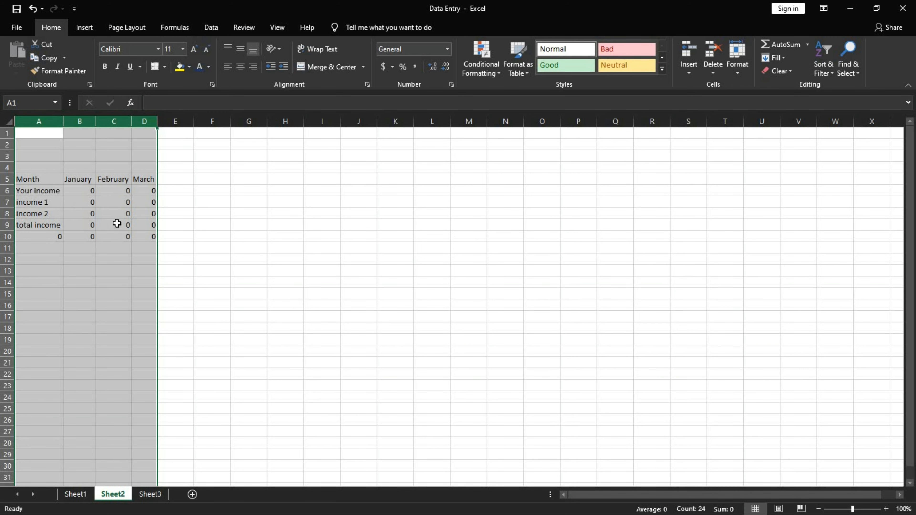
# Step: Clear the linked table from range A3:E11 on Sheet2
pyautogui.moveTo(35, 157); pyautogui.dragTo(169, 247)
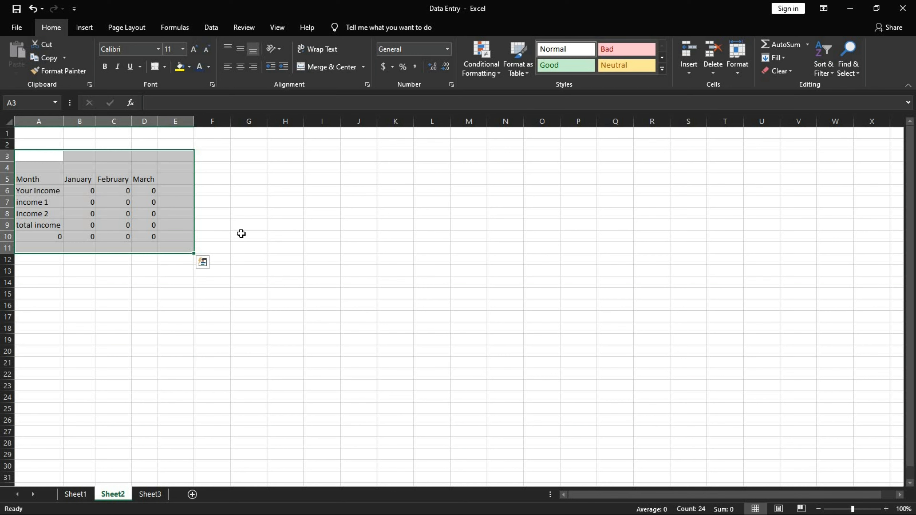
pyautogui.press('Delete')
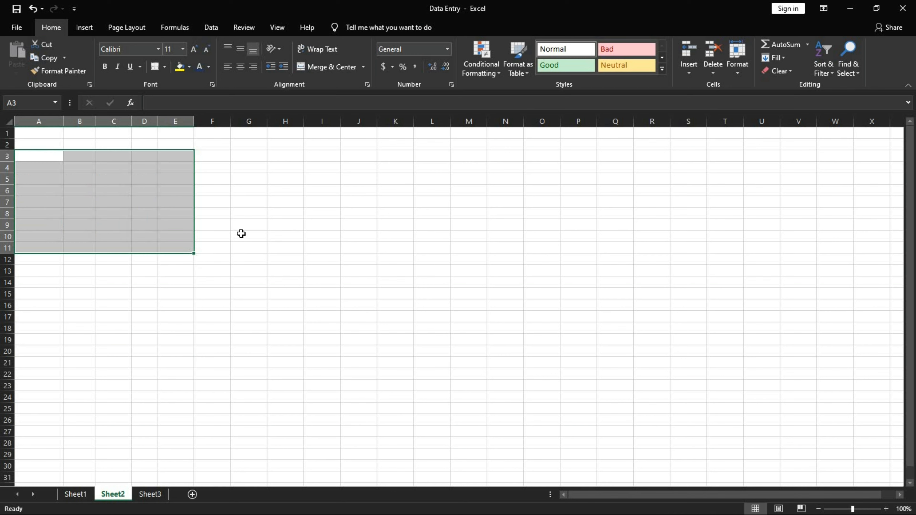
# Step: Select the header cells A5:D5 of the budget table on Sheet1
pyautogui.click(76, 494)
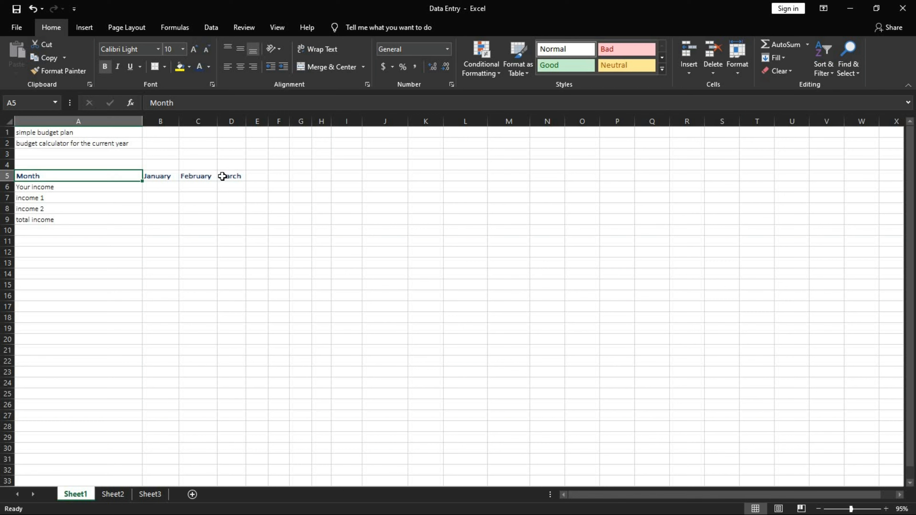
pyautogui.moveTo(222, 176); pyautogui.dragTo(72, 173)
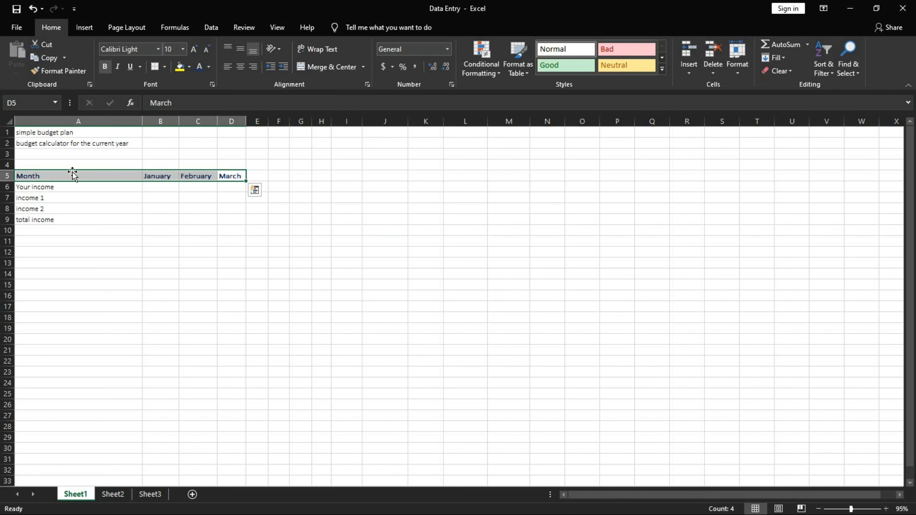